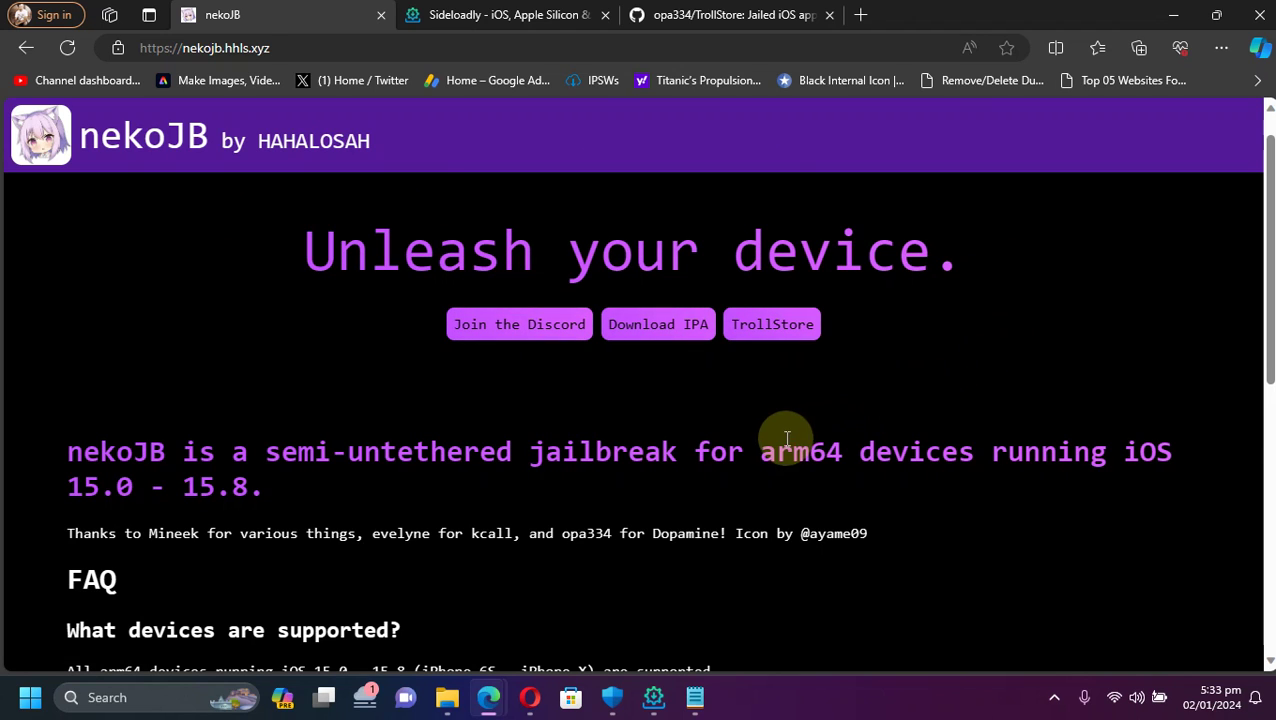
Step: Review the arm64 note on the nekoJB page and the app-based jailbreak notes
{"action": "left_click_drag", "start_coordinate": [760, 452], "coordinate": [839, 452]}
{"action": "left_click", "coordinate": [940, 455]}
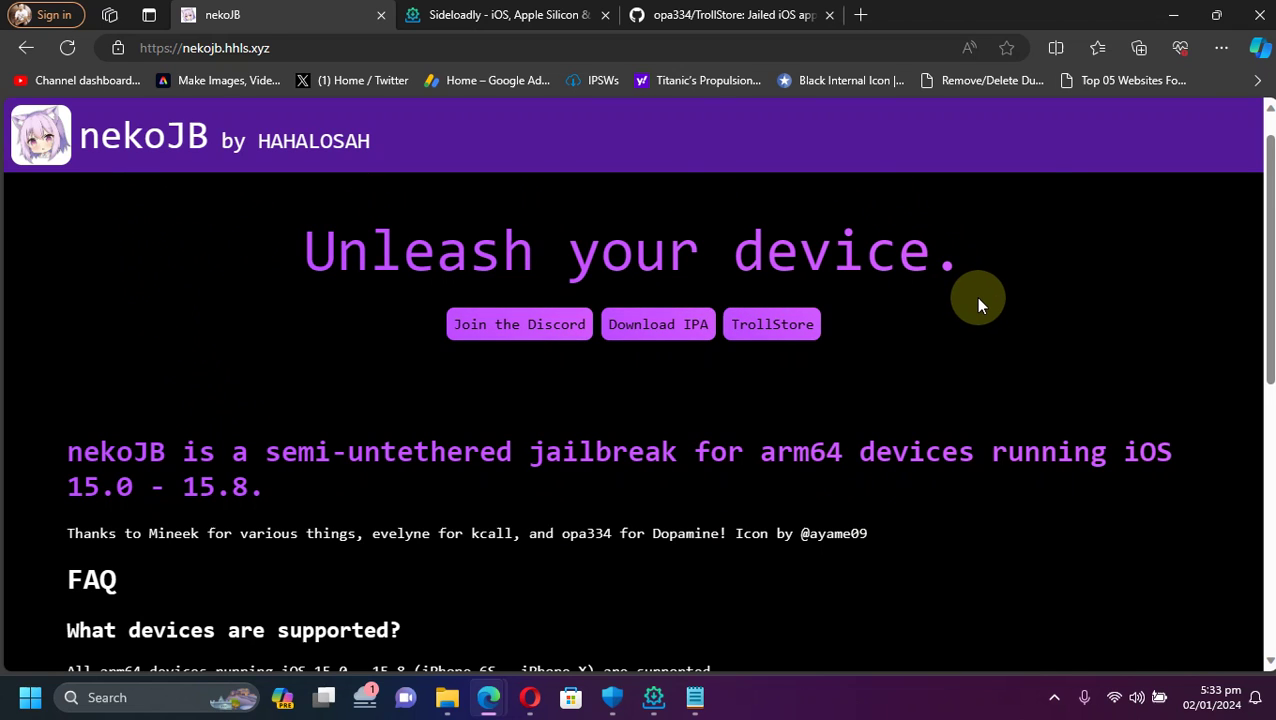
{"action": "key", "text": "alt+Tab"}
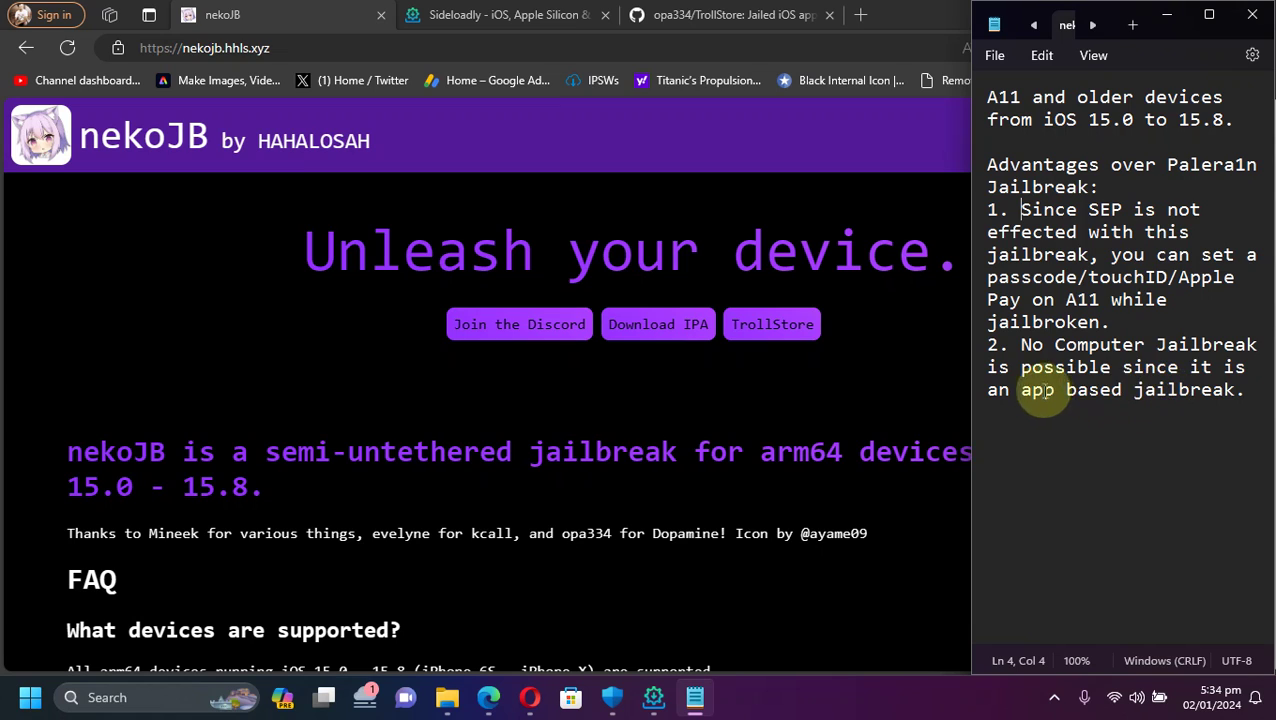
{"action": "left_click_drag", "start_coordinate": [1022, 390], "coordinate": [1176, 392]}
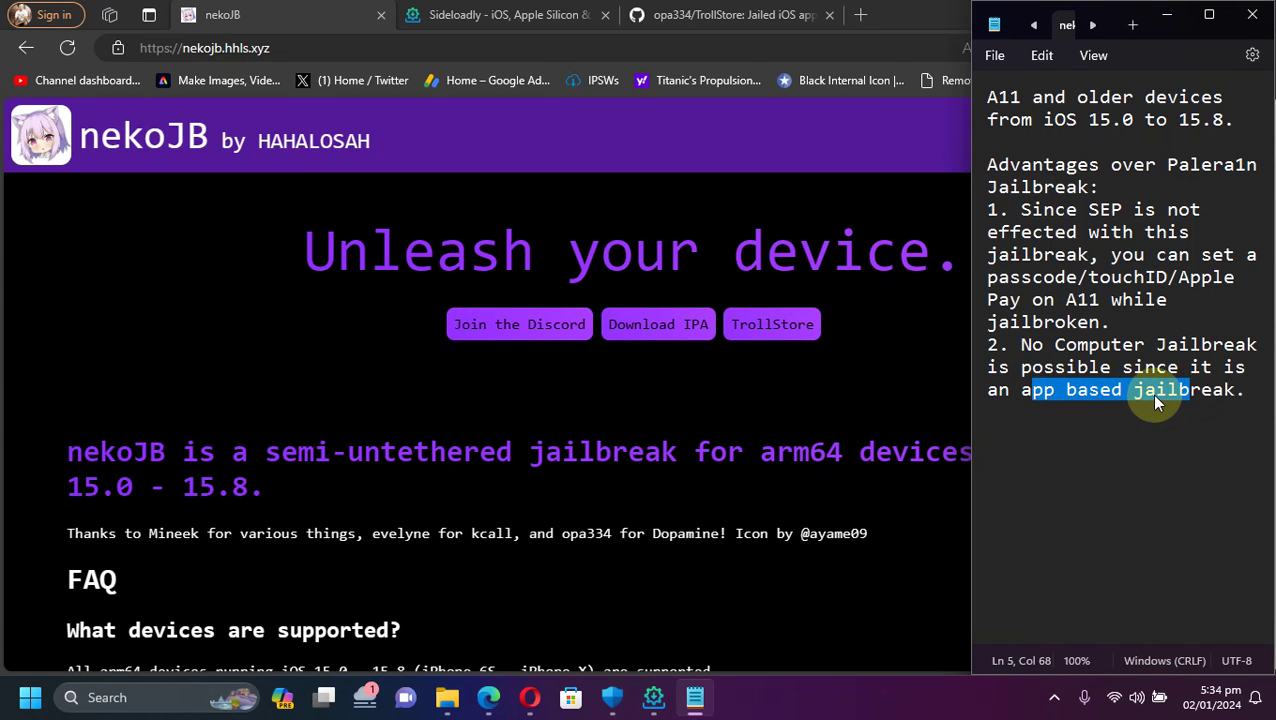
{"action": "left_click", "coordinate": [1152, 392]}
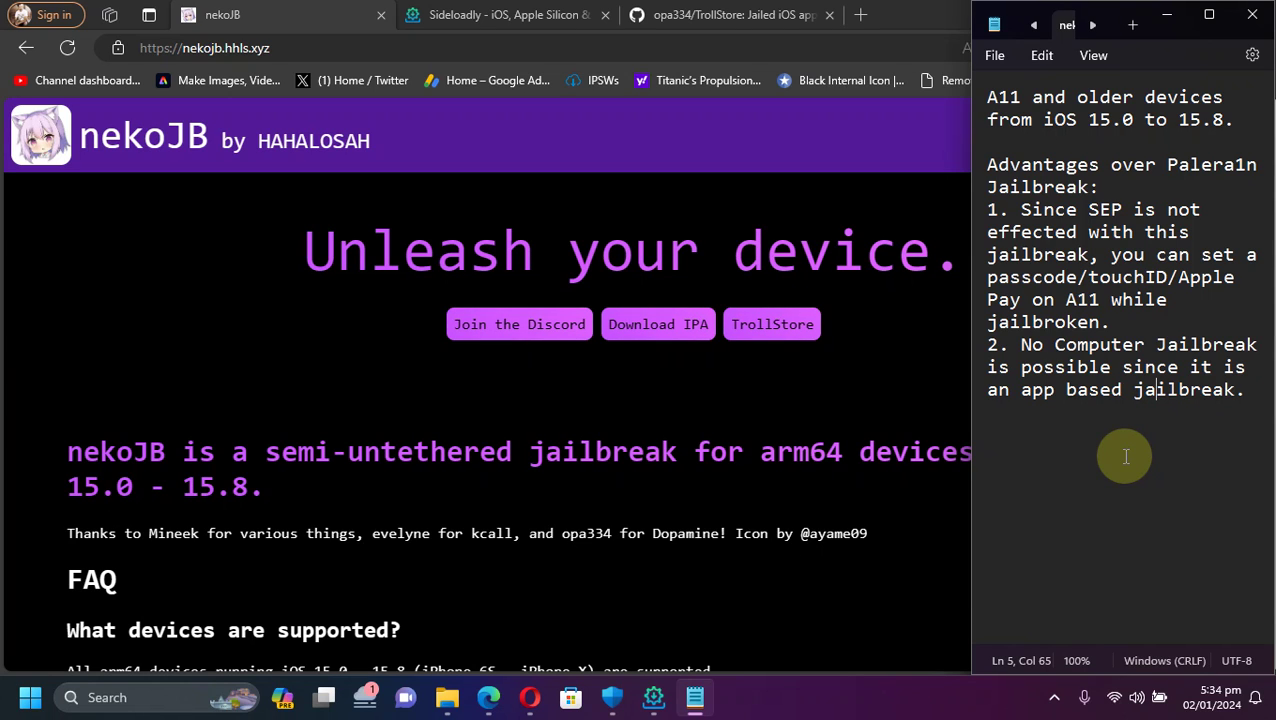
{"action": "left_click", "coordinate": [551, 232]}
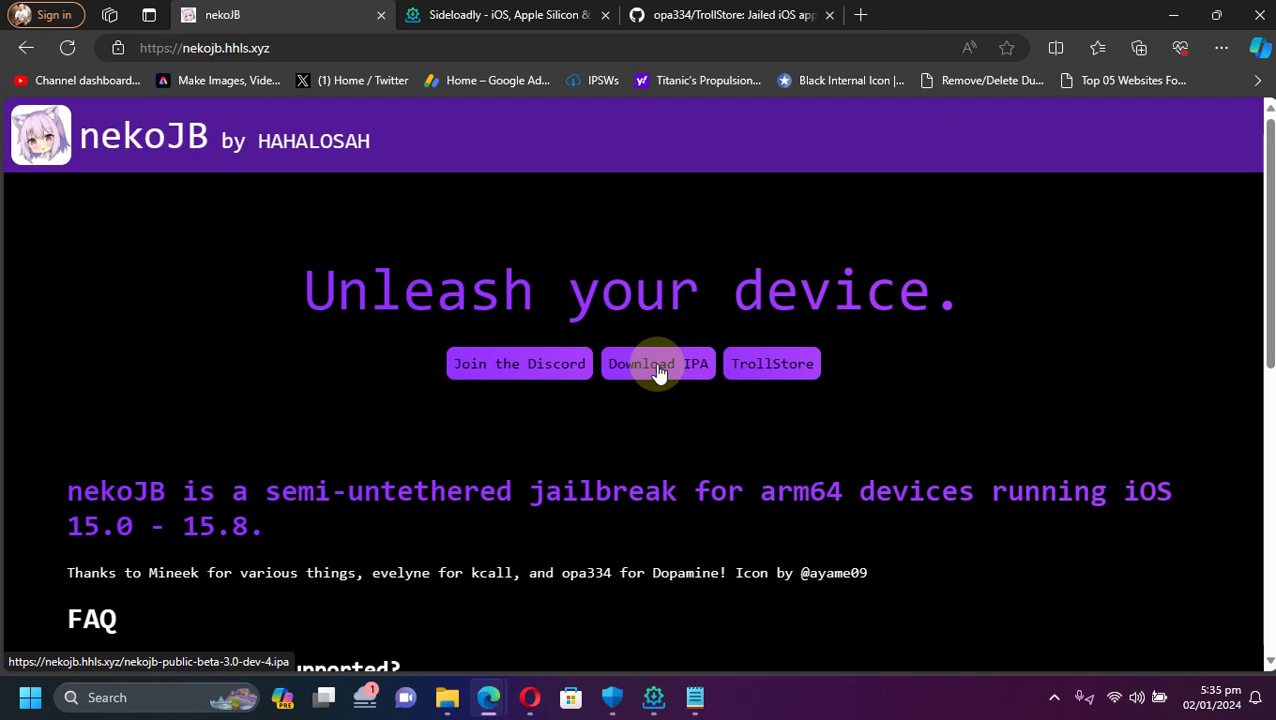
Step: Check the TrollStore repository, then scroll the Sideloadly website to its Windows 64-bit download
{"action": "left_click", "coordinate": [512, 15]}
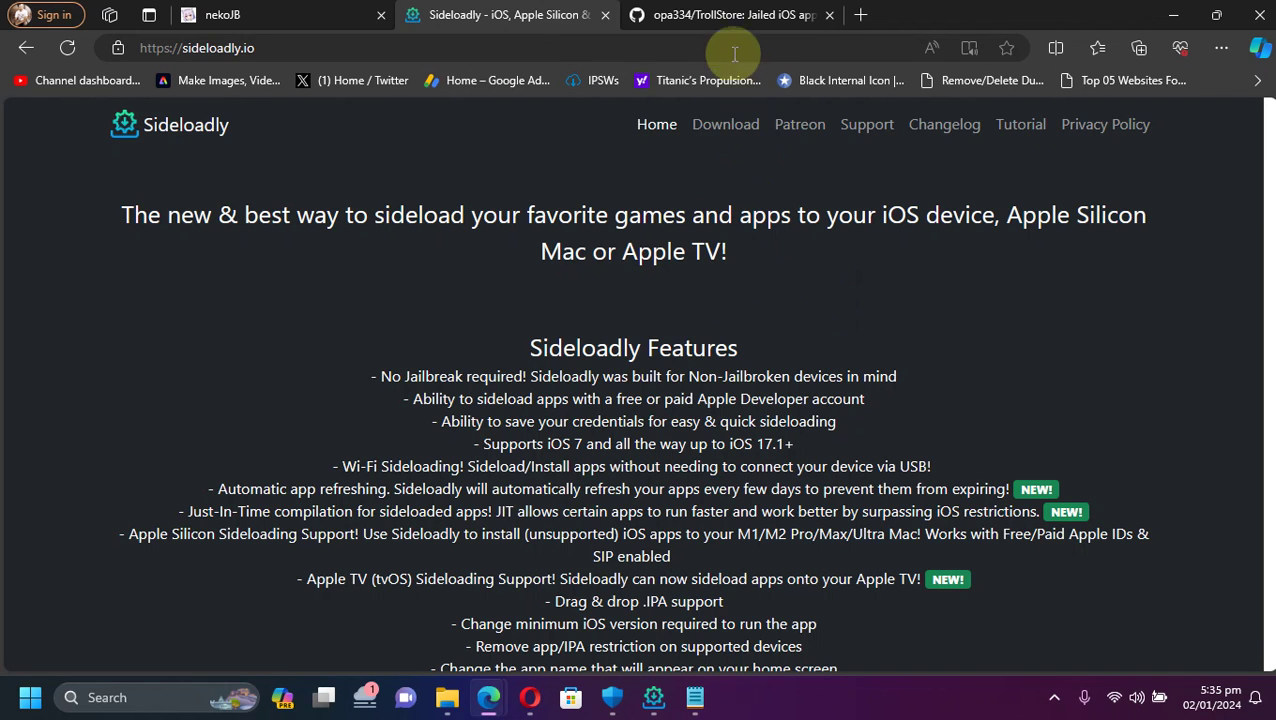
{"action": "left_click", "coordinate": [728, 15]}
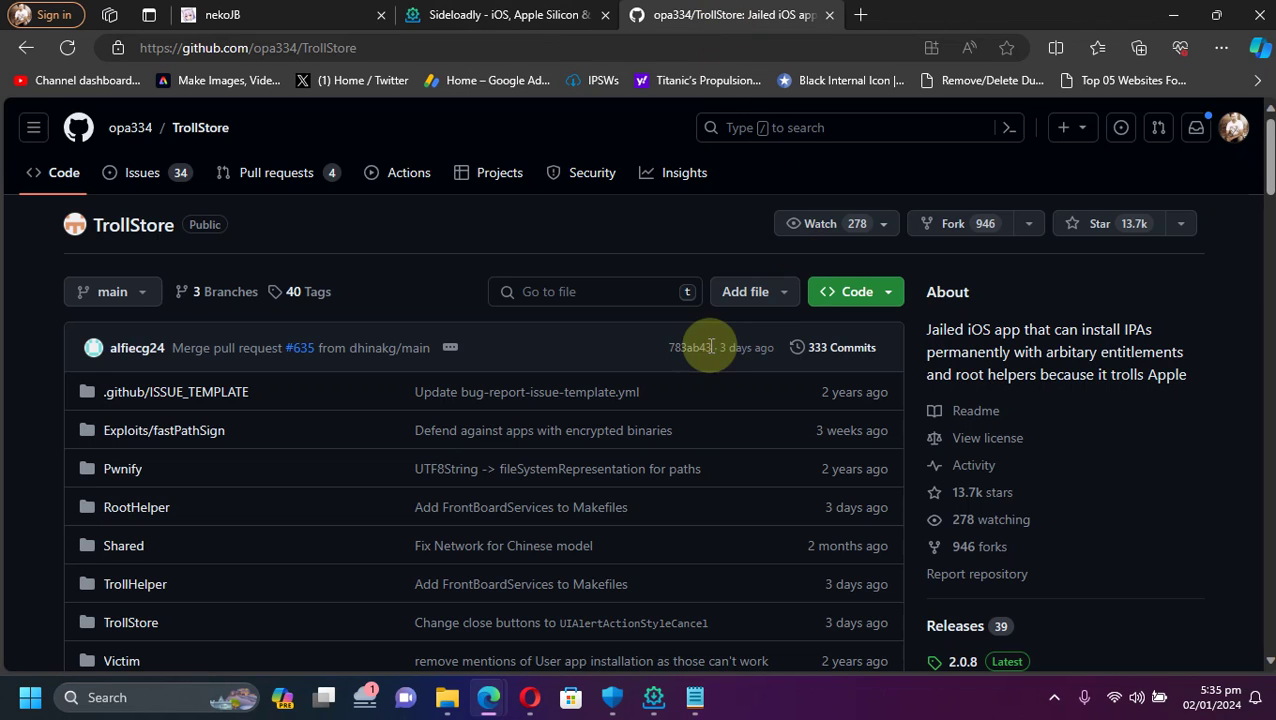
{"action": "left_click", "coordinate": [240, 17]}
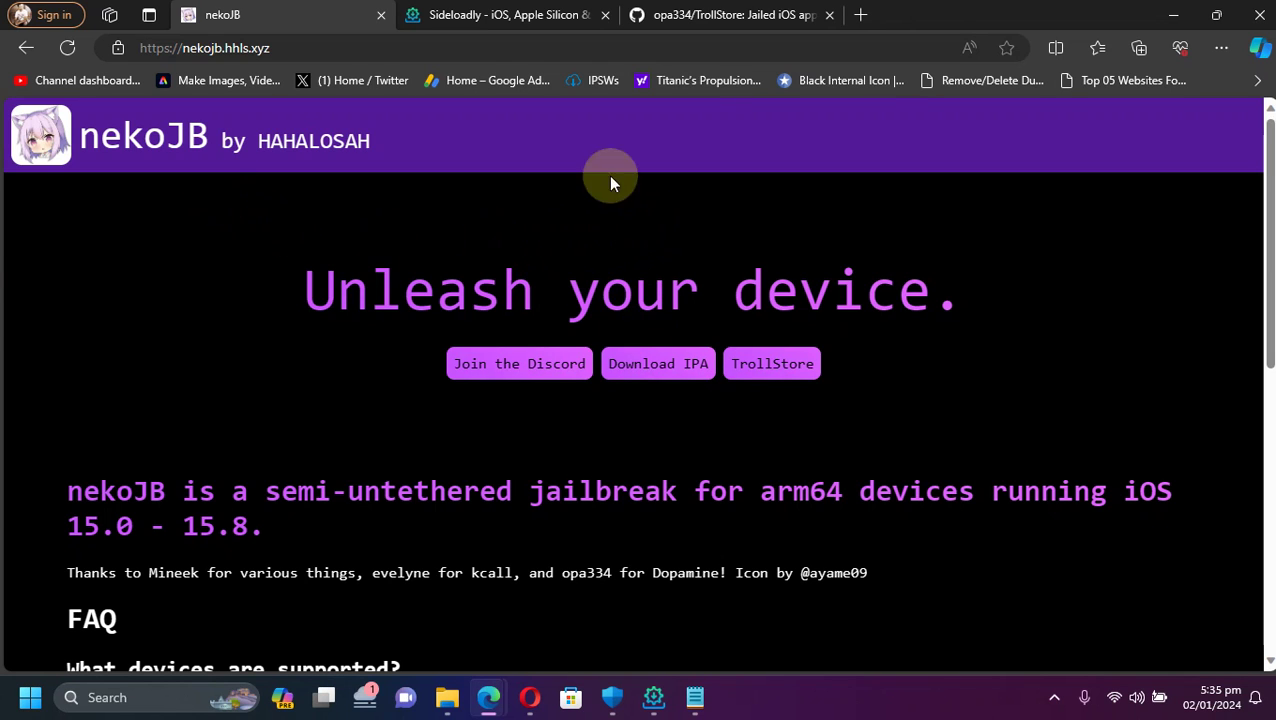
{"action": "left_click", "coordinate": [522, 14]}
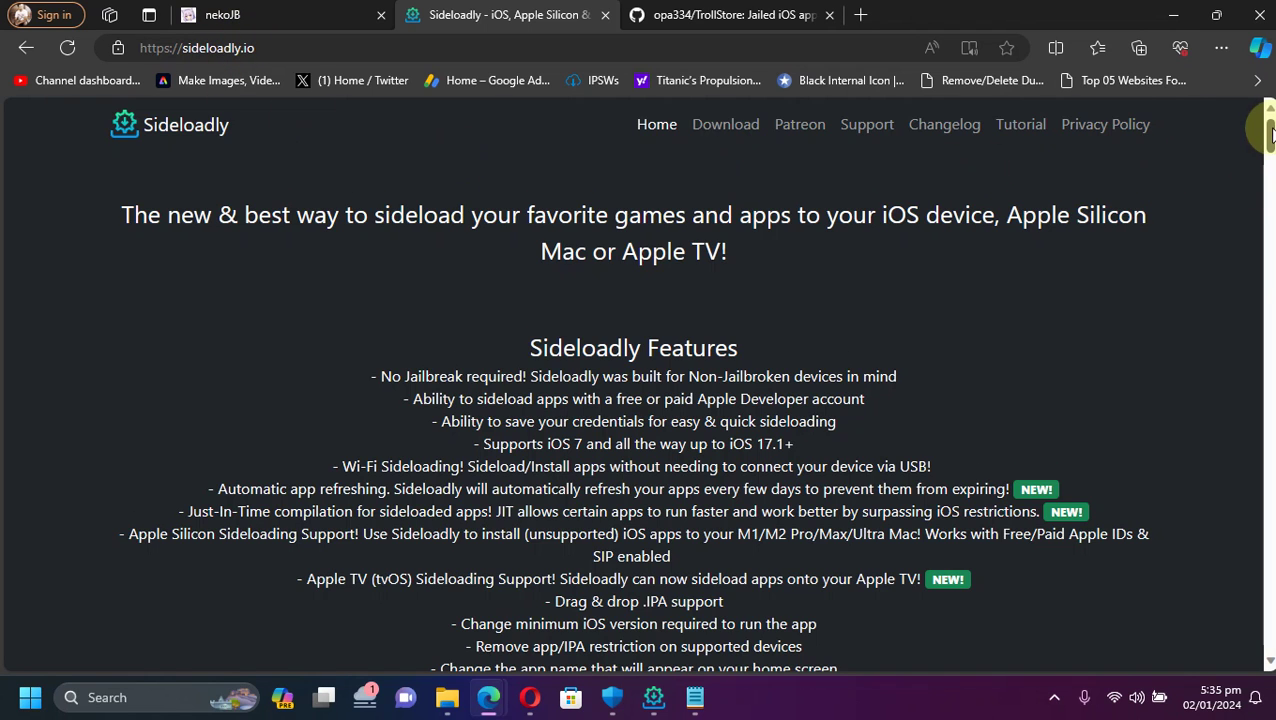
{"action": "left_click_drag", "start_coordinate": [1268, 135], "coordinate": [1262, 178]}
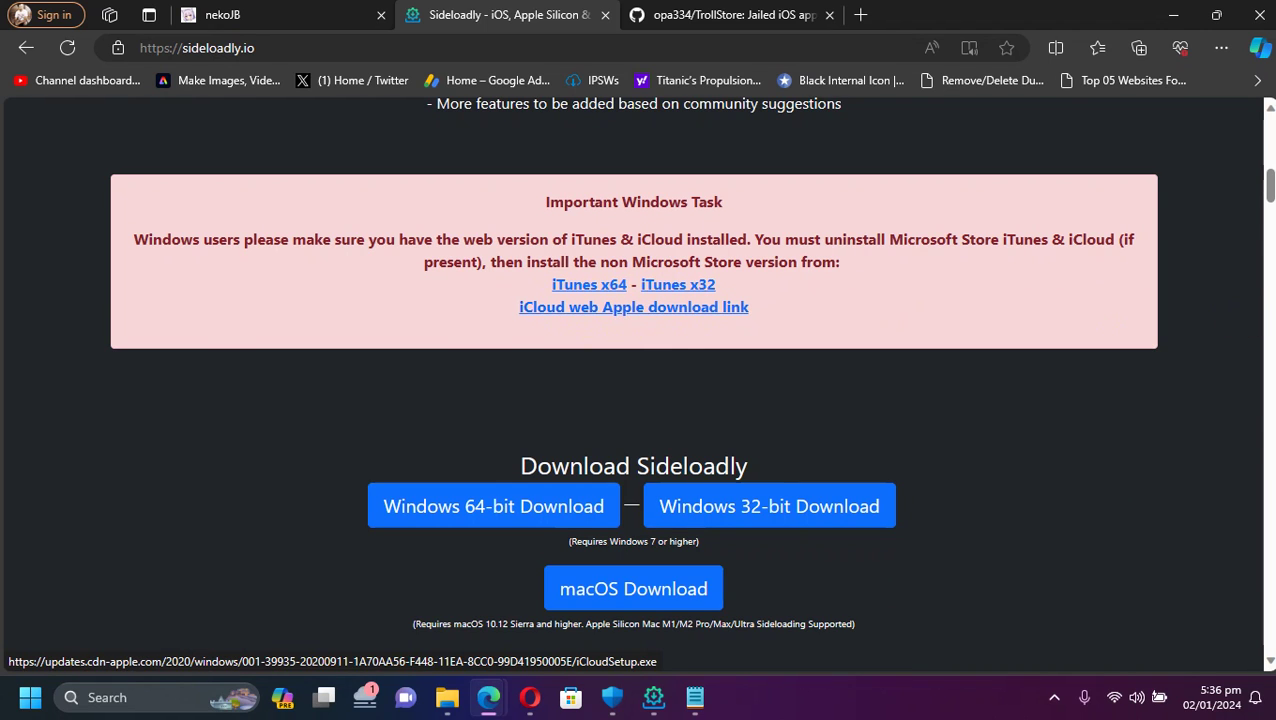
{"action": "scroll", "coordinate": [600, 300], "scroll_direction": "down", "scroll_amount": 2}
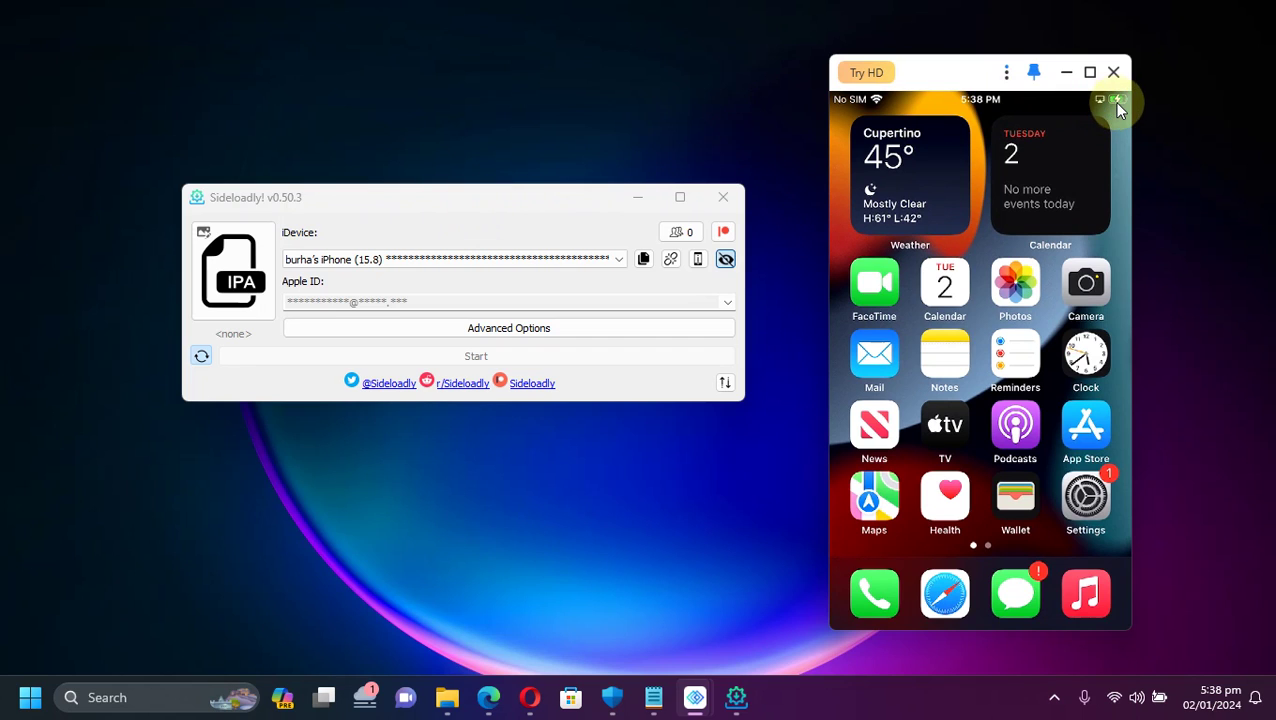
Step: Load nekojb-public-beta-3.0-dev-4.ipa from the Downloads folder into Sideloadly
{"action": "left_click", "coordinate": [235, 290]}
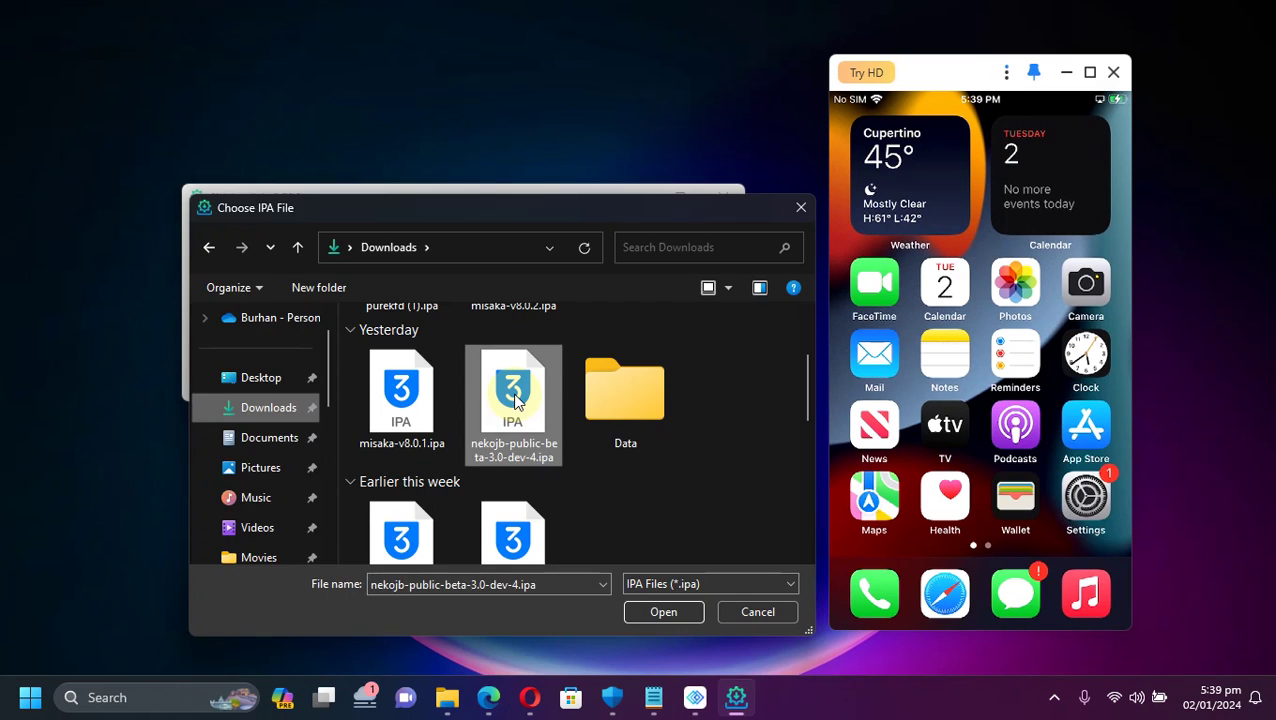
{"action": "double_click", "coordinate": [515, 335]}
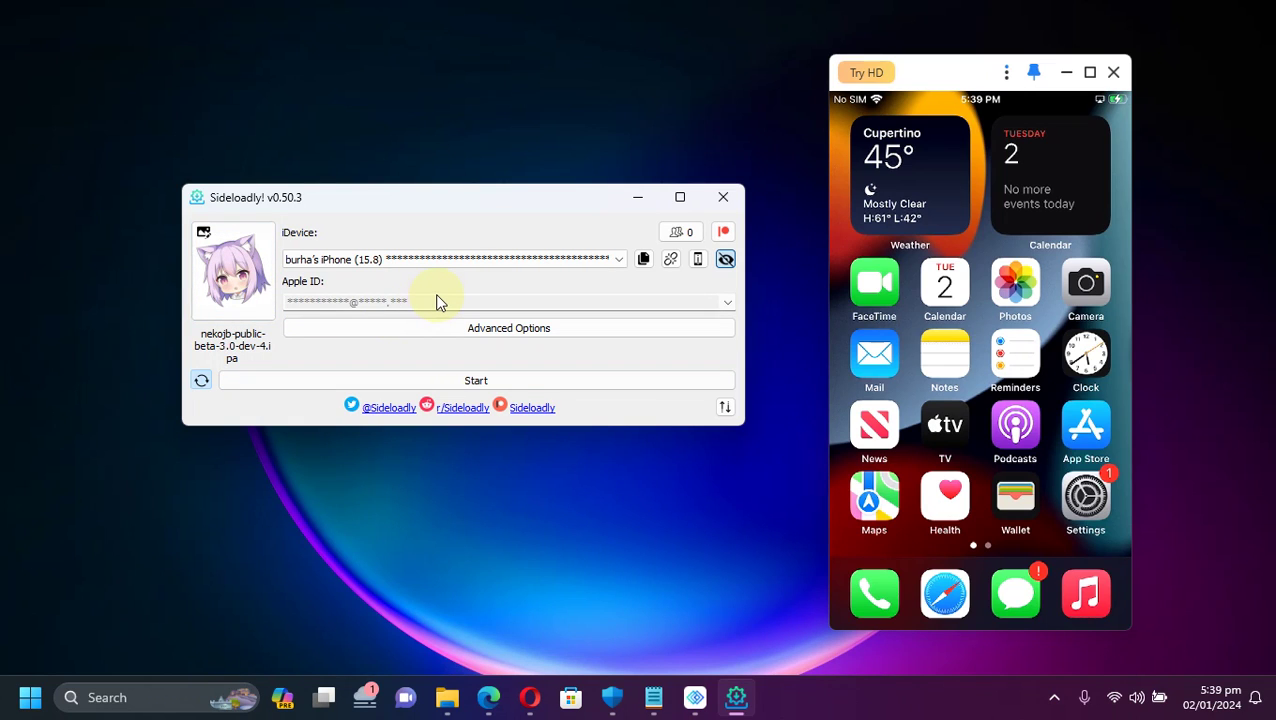
Step: Start sideloading nekoJB onto the connected iOS 15.8 iPhone 7
{"action": "left_click", "coordinate": [478, 386]}
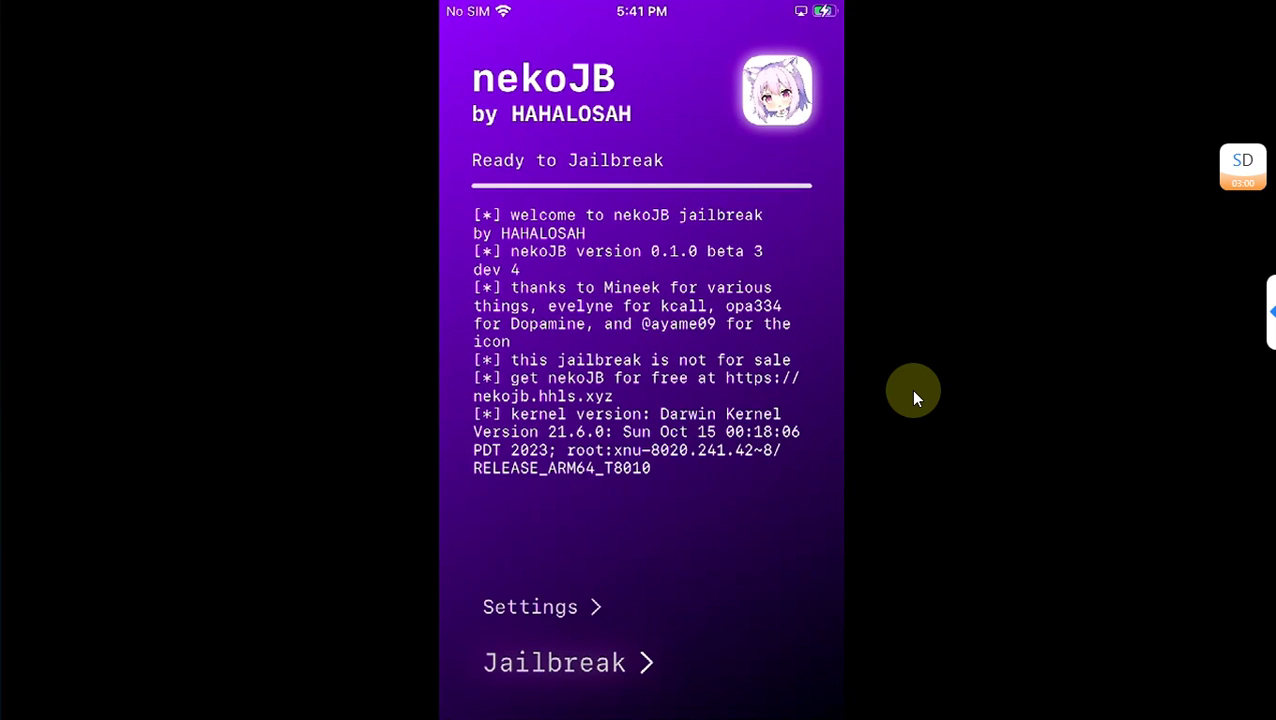
Step: Proceed past nekoJB's warning and run the jailbreak until nekoutil appears
{"action": "left_click_drag", "start_coordinate": [683, 225], "coordinate": [697, 290]}
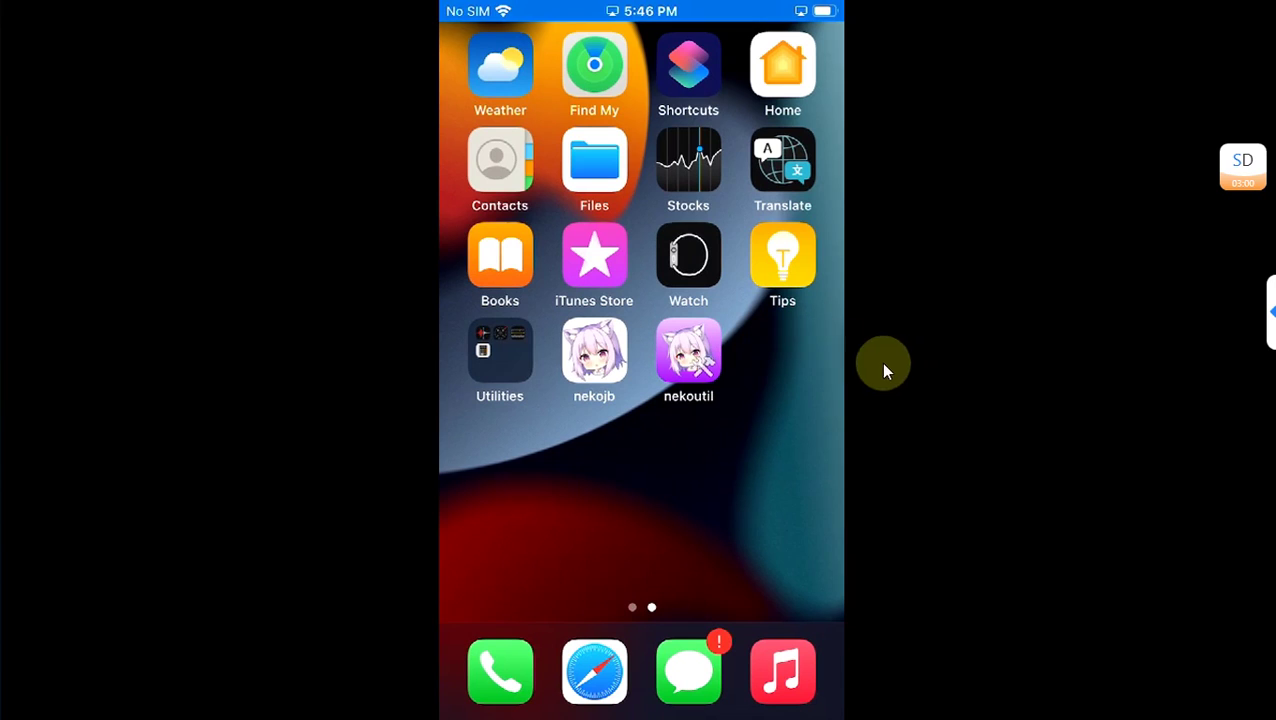
Step: Launch nekoutil and choose Sileo under Package Managers to download the bootstrap
{"action": "left_click", "coordinate": [705, 355]}
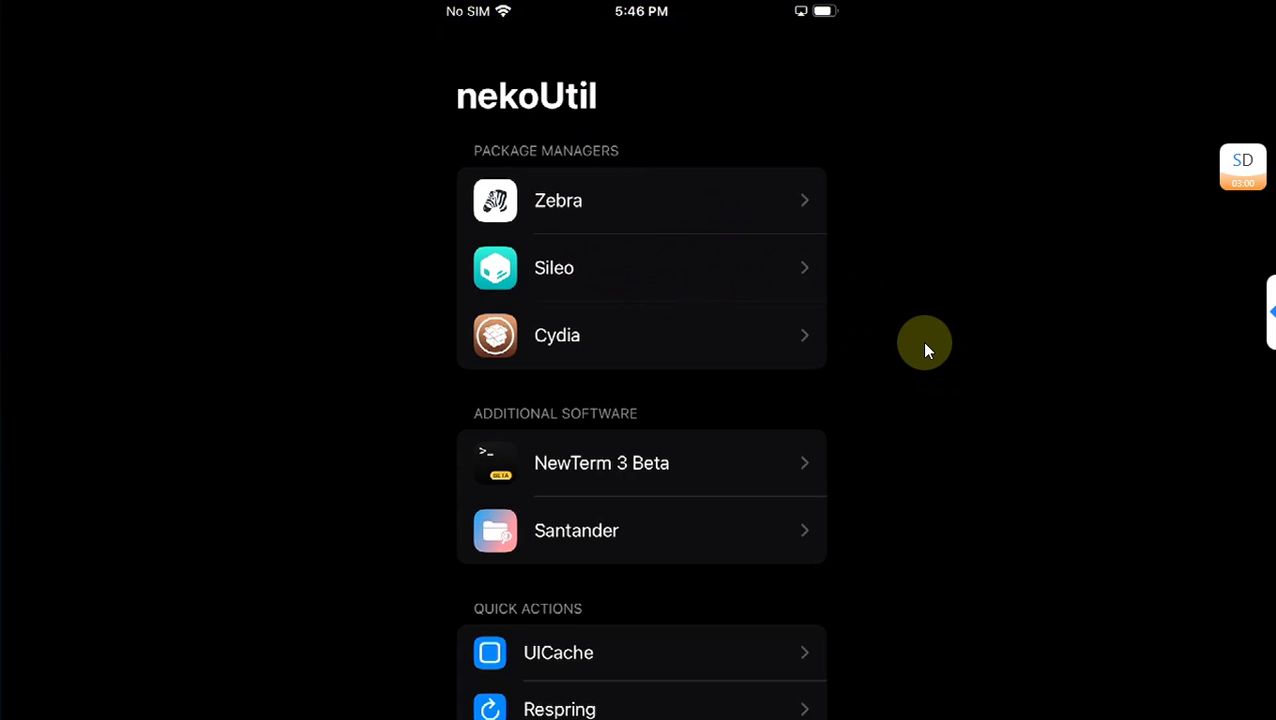
{"action": "left_click", "coordinate": [611, 283]}
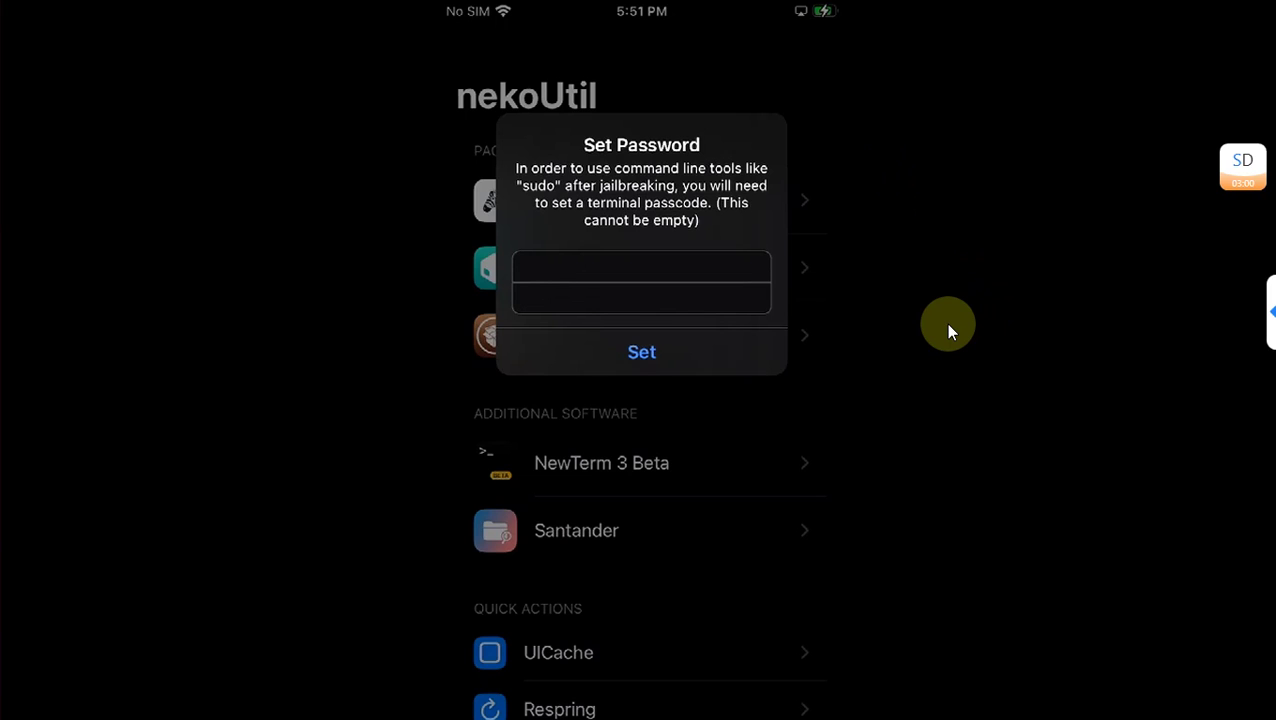
Step: Confirm the terminal password so nekoUtil finishes installing Sileo
{"action": "key", "text": "Return"}
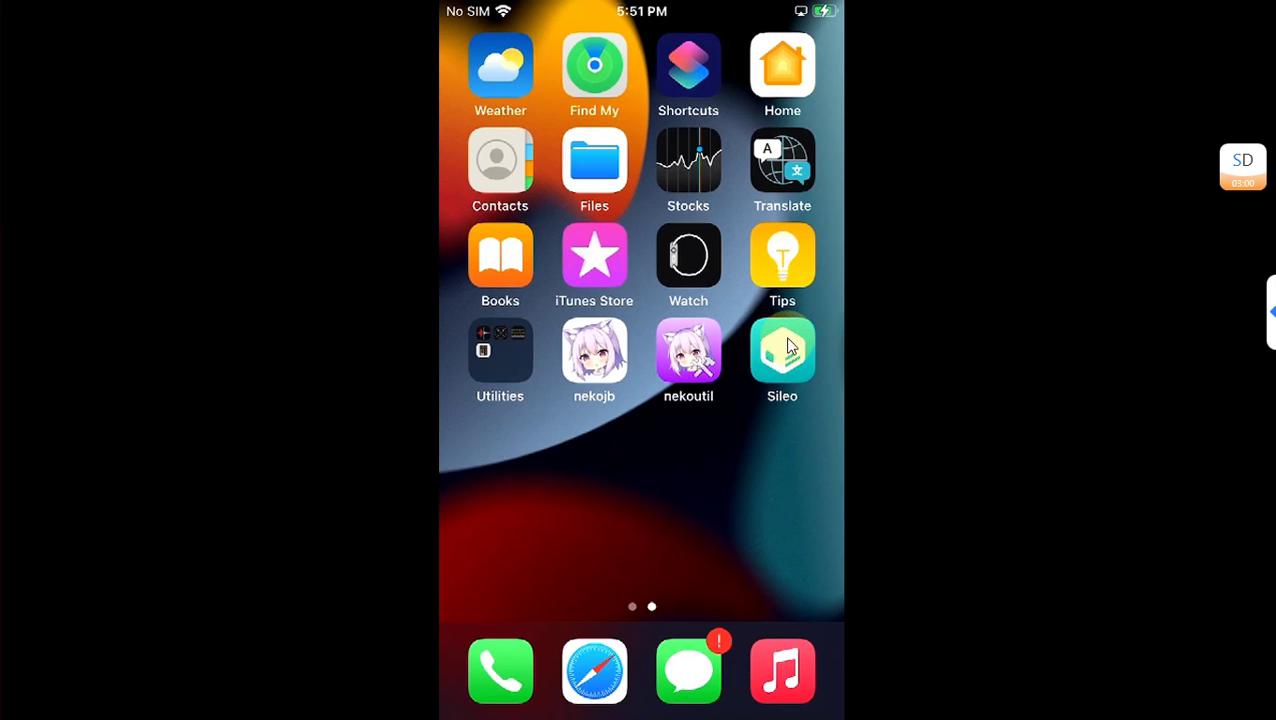
Step: Launch Sileo from the iPhone home screen
{"action": "left_click", "coordinate": [937, 341]}
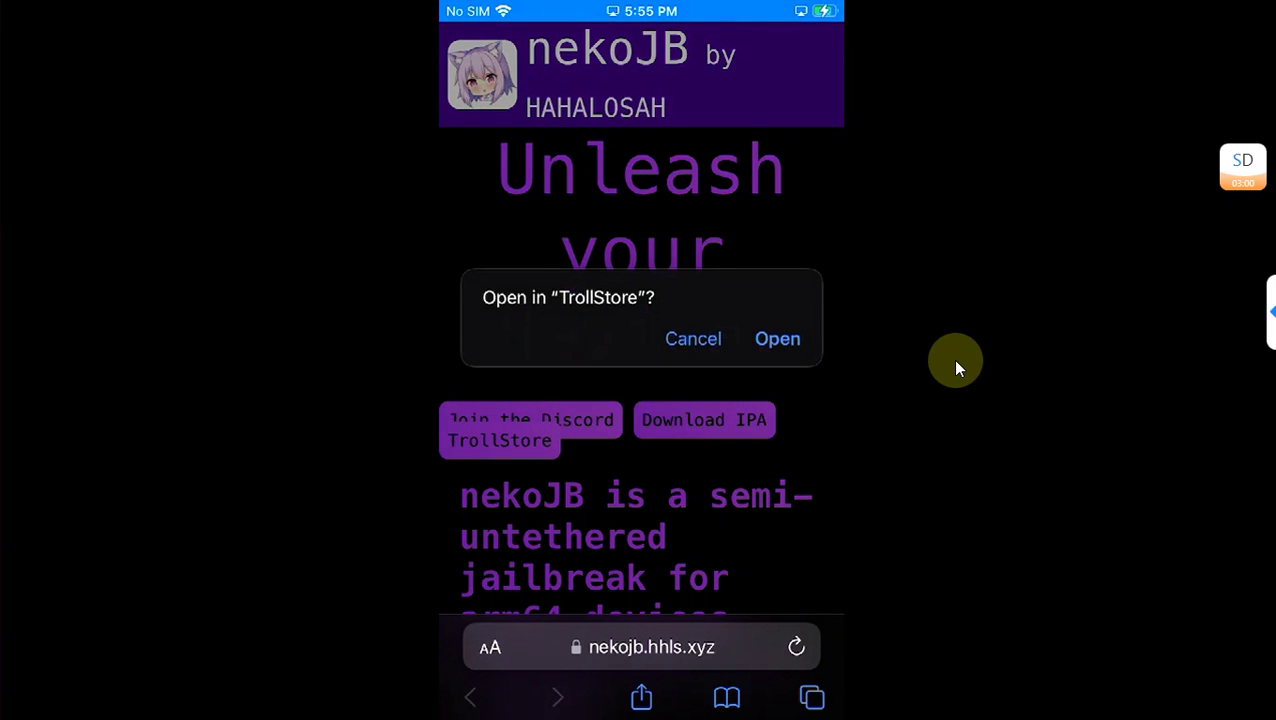
Step: Let TrollStore install nekoJB, then scroll the nekoJB site's FAQ in Edge
{"action": "left_click", "coordinate": [776, 357]}
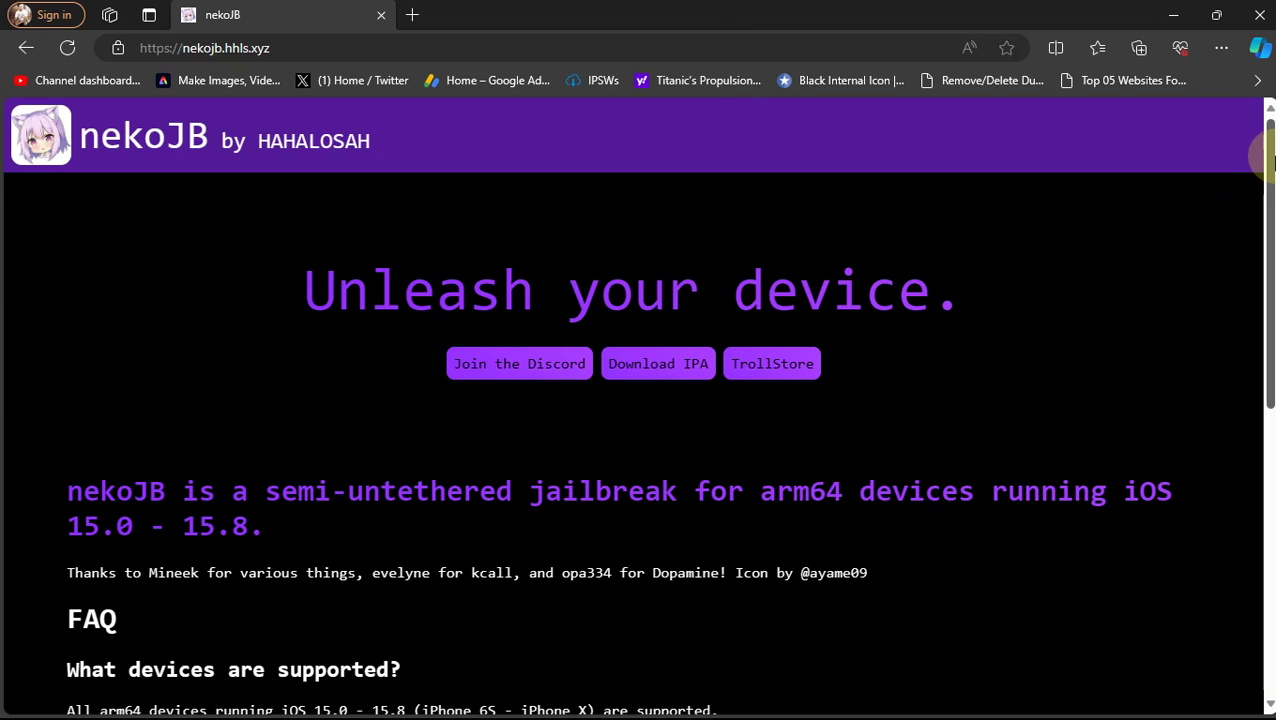
{"action": "mouse_move", "coordinate": [1270, 157]}
{"action": "left_mouse_down"}
{"action": "mouse_move", "coordinate": [1270, 440]}
{"action": "mouse_move", "coordinate": [1270, 157]}
{"action": "left_mouse_up"}
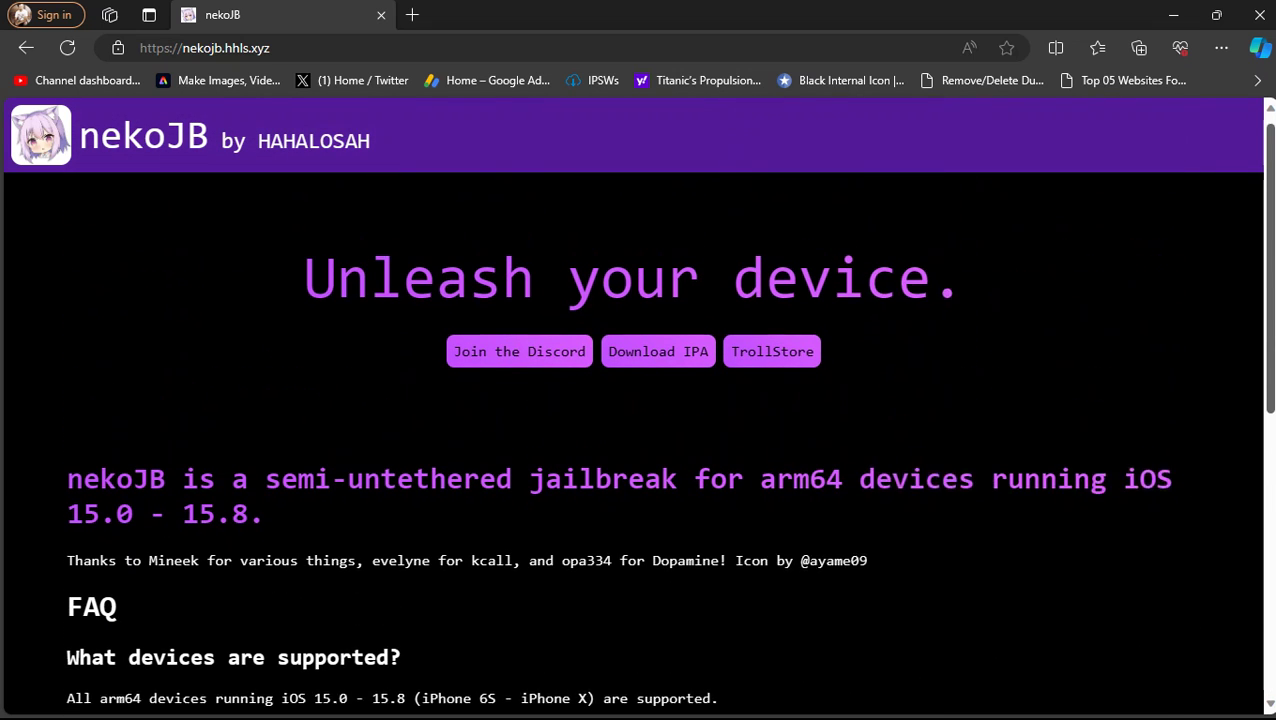